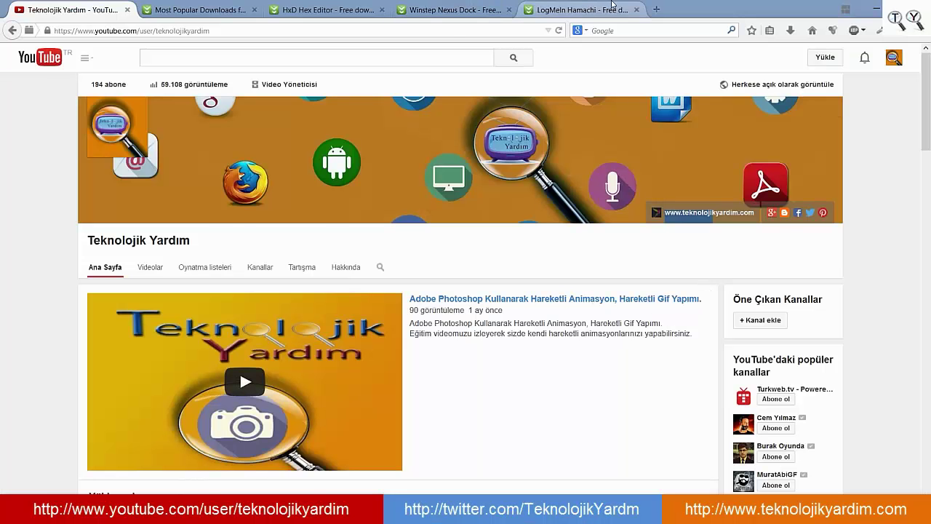
# Step: Review the LogMeIn Hamachi download page on CNET, and minimize the browser to return to the Hamachi window
pyautogui.click(595, 8)
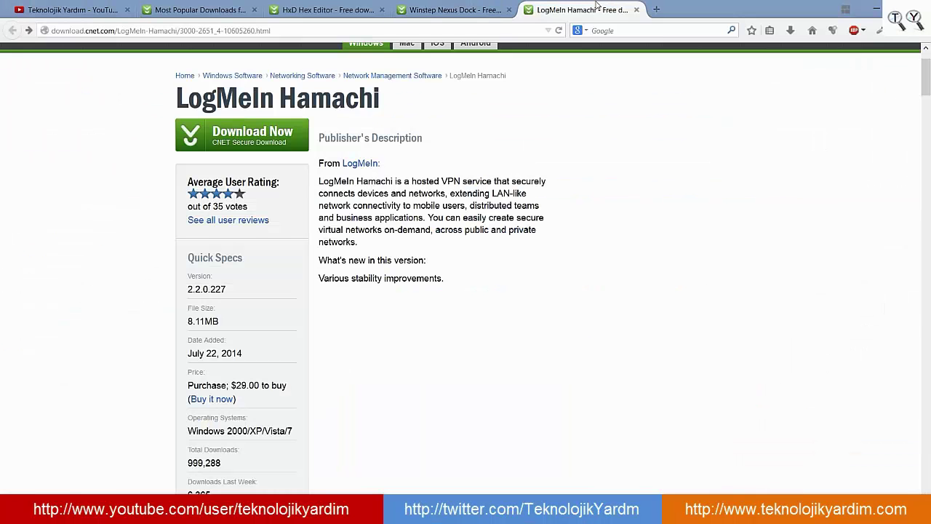
pyautogui.scroll(1, 597, 102)
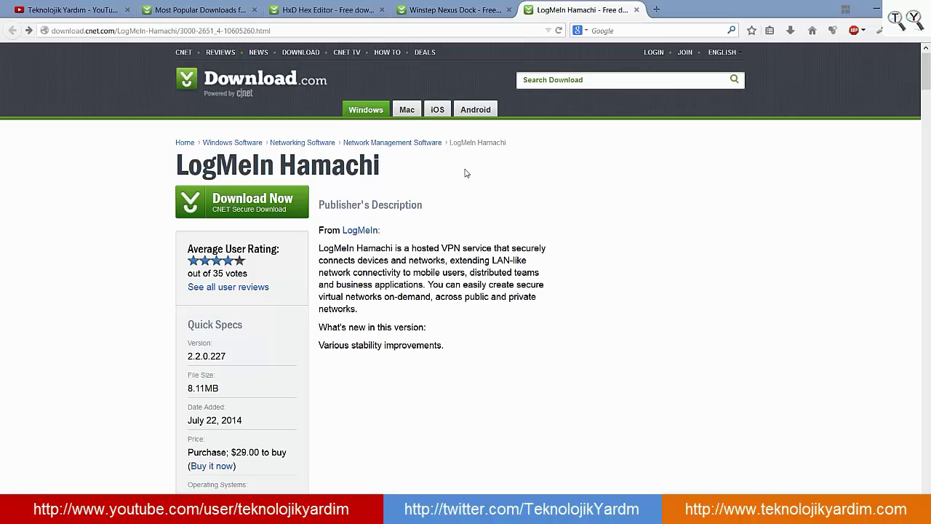
pyautogui.scroll(-2, 466, 173)
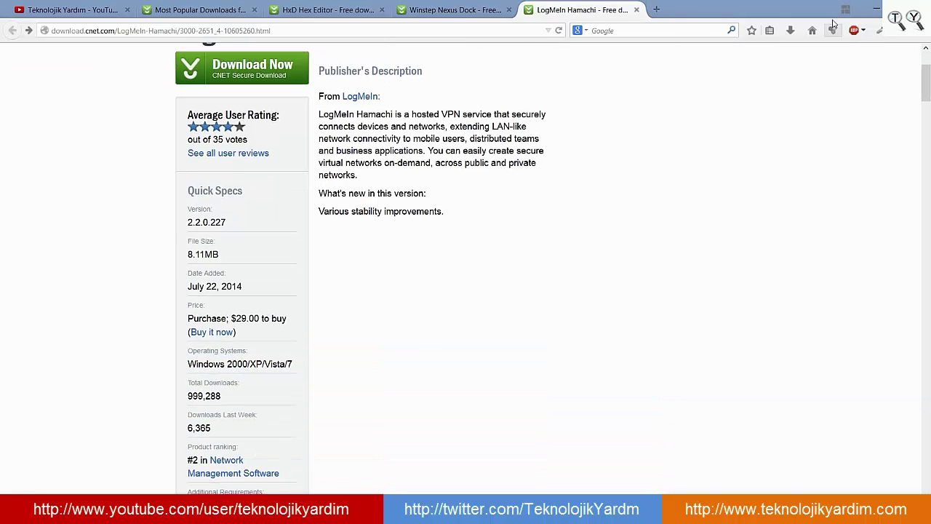
pyautogui.click(878, 10)
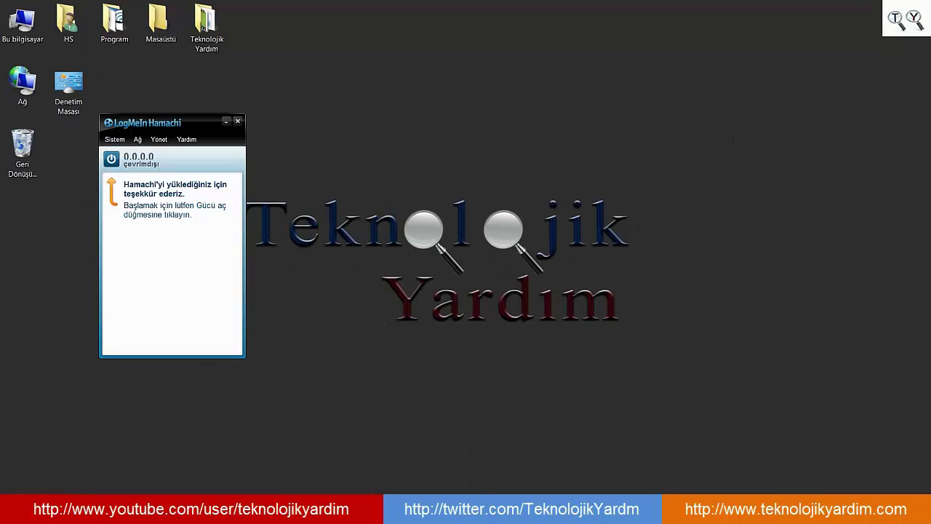
# Step: Power on Hamachi and register this client under the name teknolojikyardim, enlarging the main window
pyautogui.moveTo(183, 124); pyautogui.dragTo(312, 103)
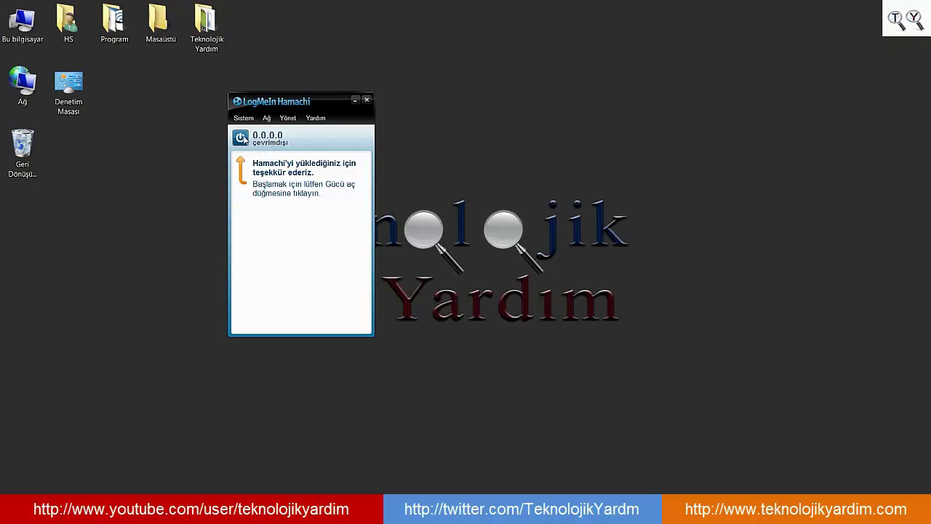
pyautogui.click(240, 138)
pyautogui.moveTo(424, 286); pyautogui.dragTo(326, 299)
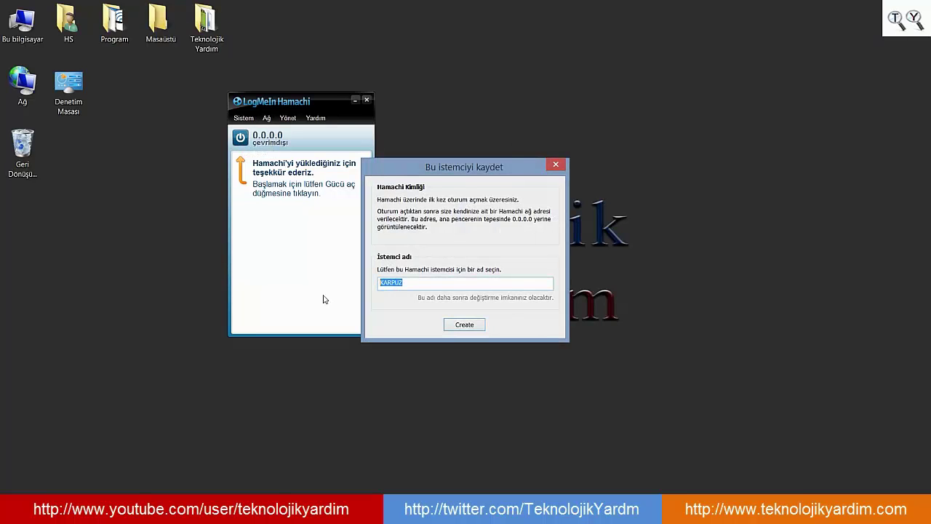
pyautogui.press('BackSpace')
pyautogui.write('teknolojikyardim')
pyautogui.click(472, 325)
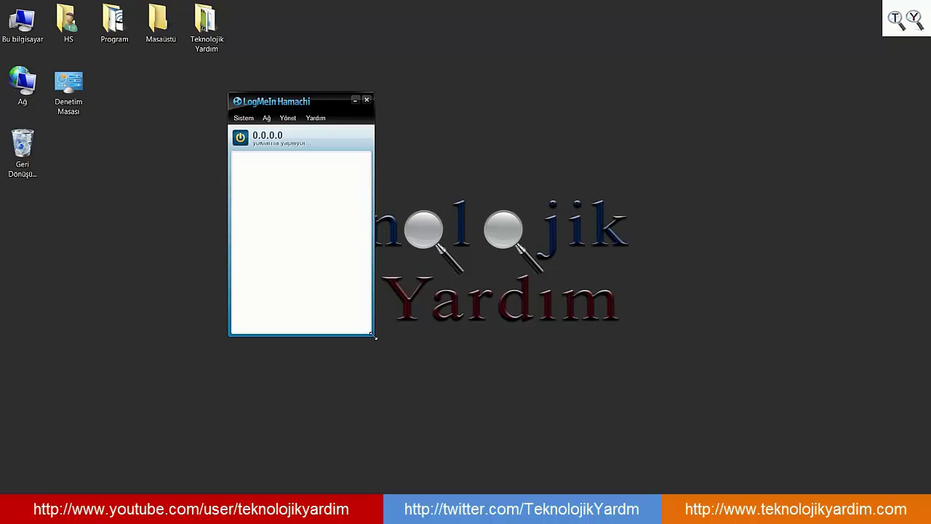
pyautogui.moveTo(376, 334); pyautogui.dragTo(550, 378)
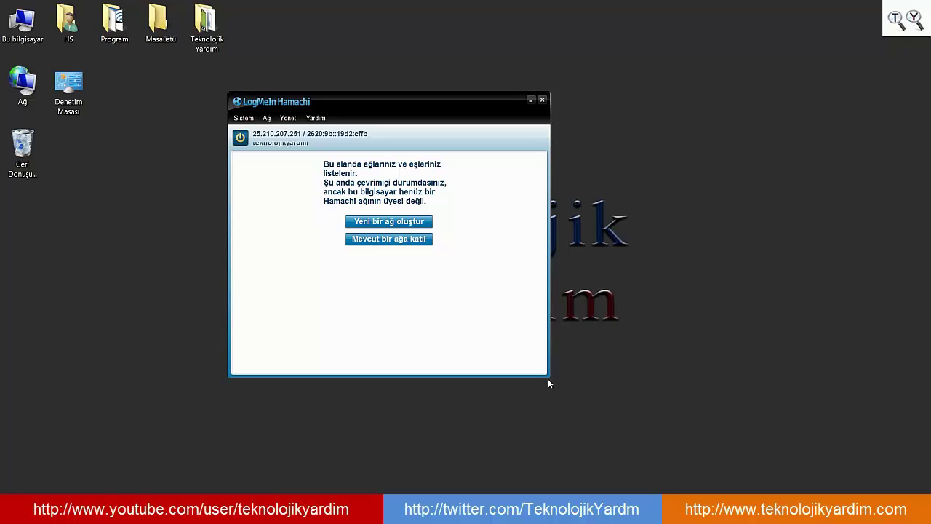
pyautogui.moveTo(550, 377); pyautogui.dragTo(580, 391)
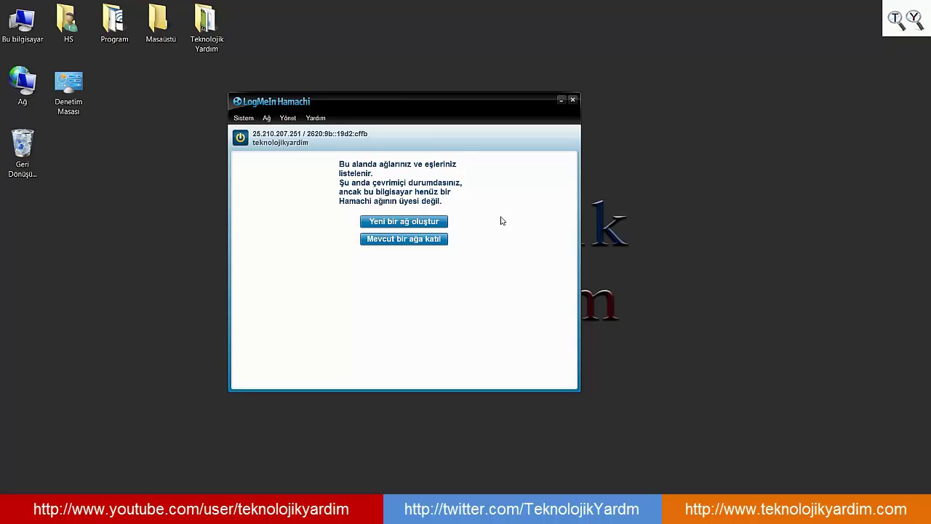
# Step: Allow automatic connection to devices on the network Ağ 4, and dismiss the join-network form without joining
pyautogui.click(393, 239)
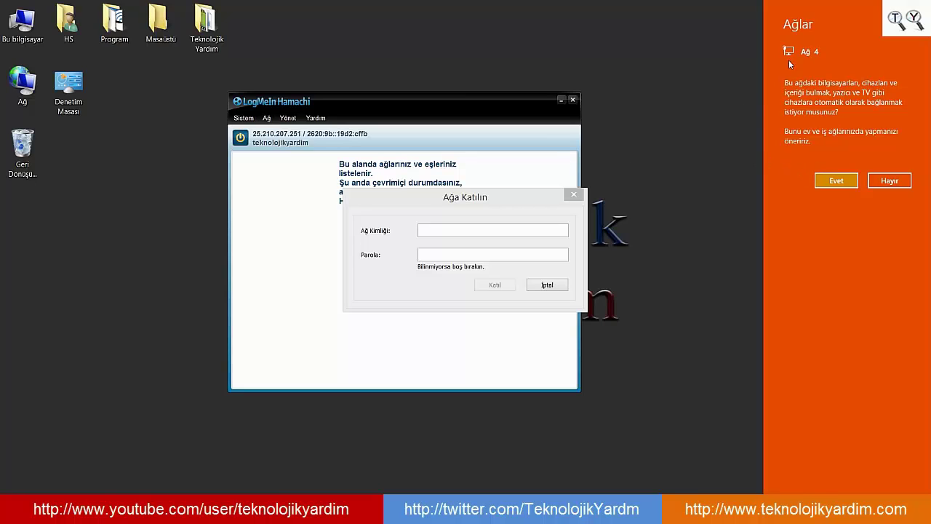
pyautogui.click(817, 187)
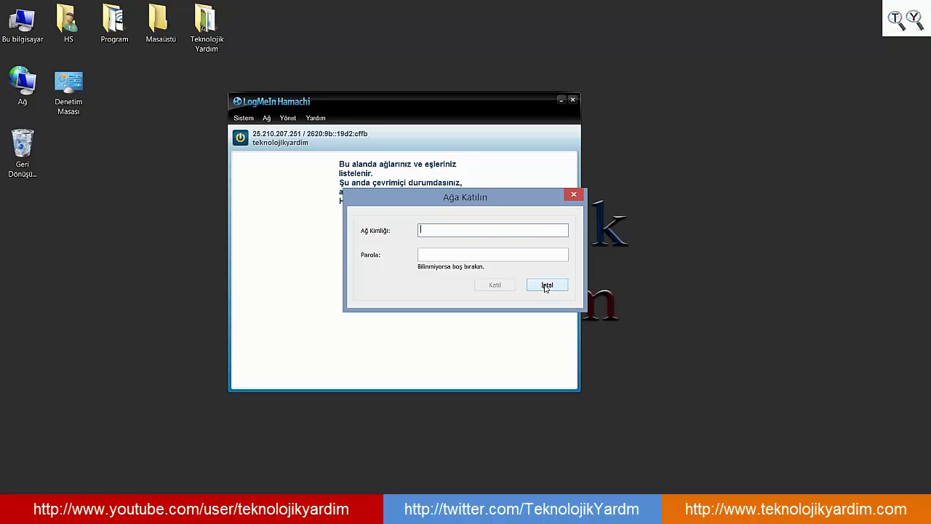
pyautogui.click(546, 286)
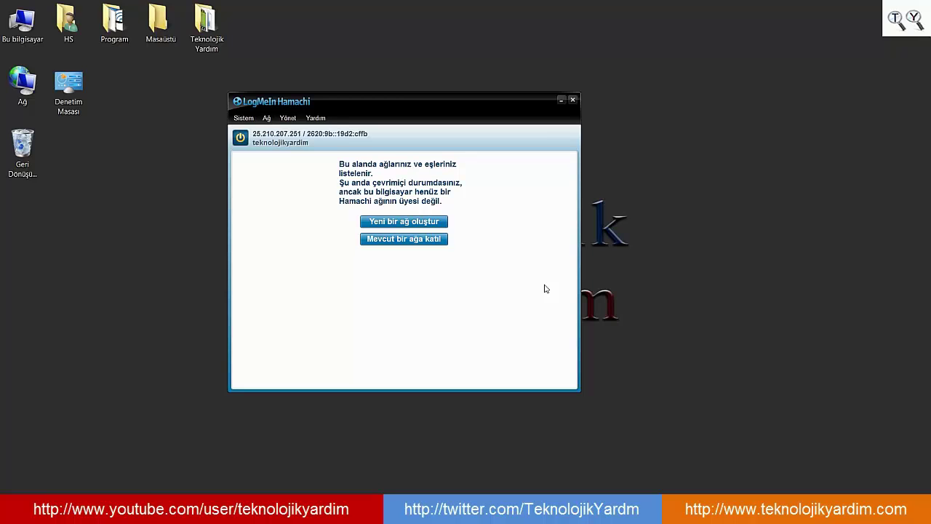
# Step: Create a new Hamachi network with the ID teknolojikyardim and a confirmed network password, and widen the main window
pyautogui.click(406, 224)
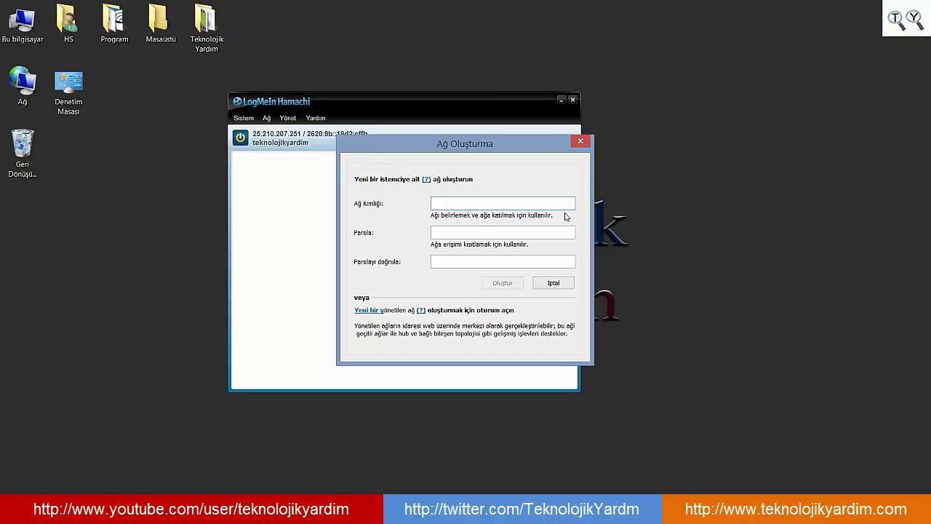
pyautogui.write('teknolojikyardim')
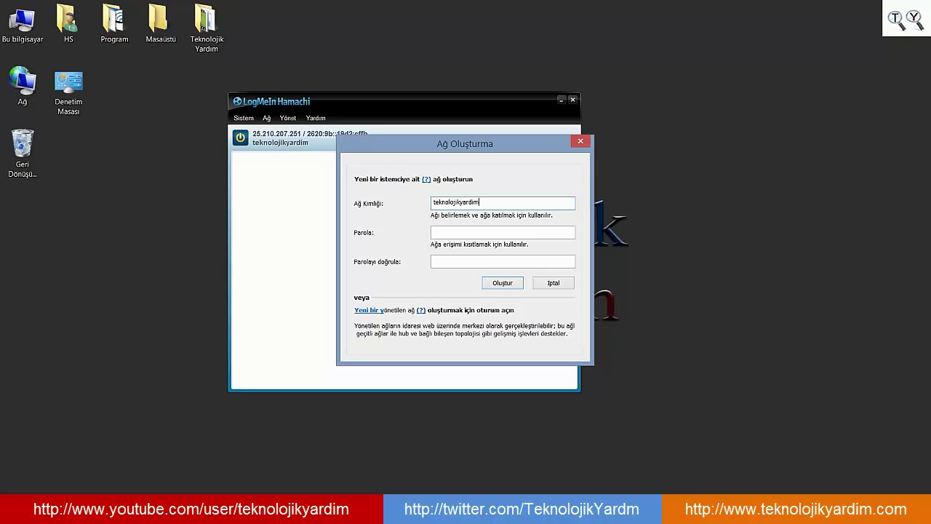
pyautogui.press('Tab')
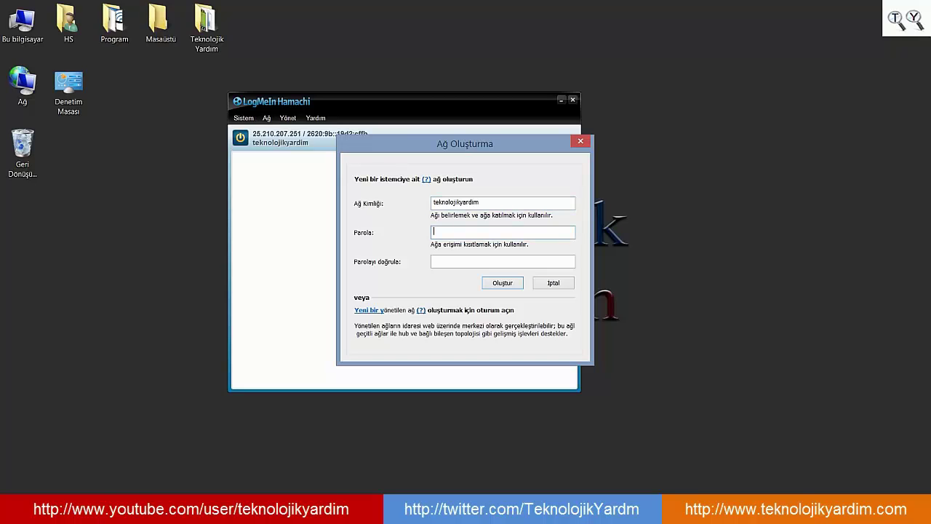
pyautogui.click(451, 262)
pyautogui.write('•')
pyautogui.click(507, 288)
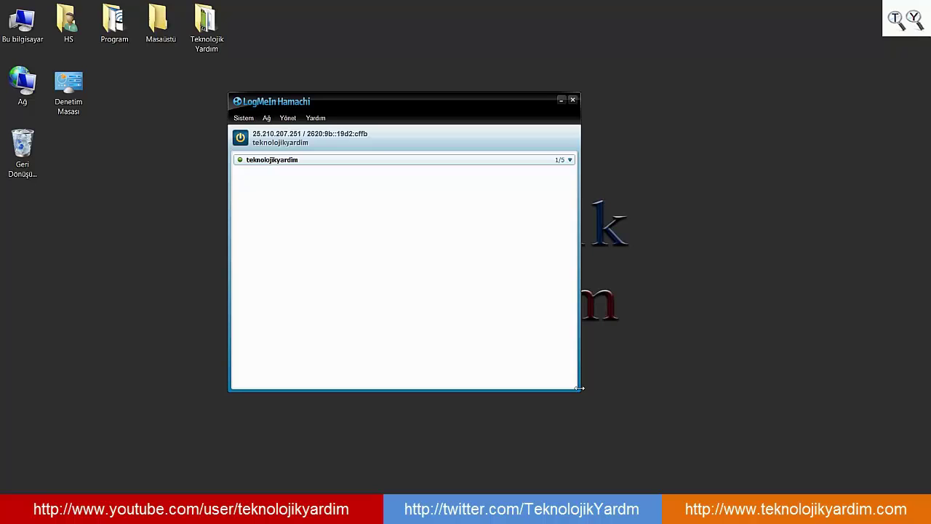
pyautogui.moveTo(580, 391); pyautogui.dragTo(648, 410)
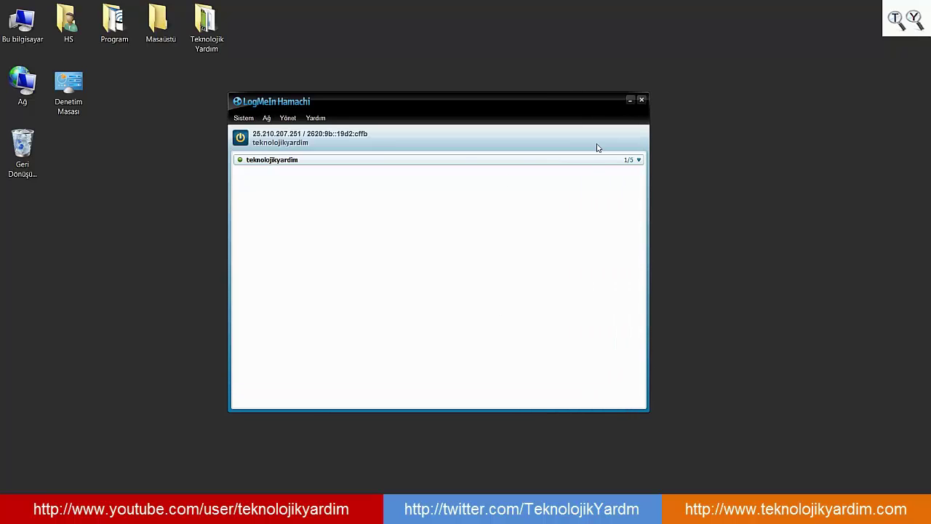
# Step: Review the access settings of the teknolojikyardim network, including manual approval of new members, and close them without saving
pyautogui.click(638, 161)
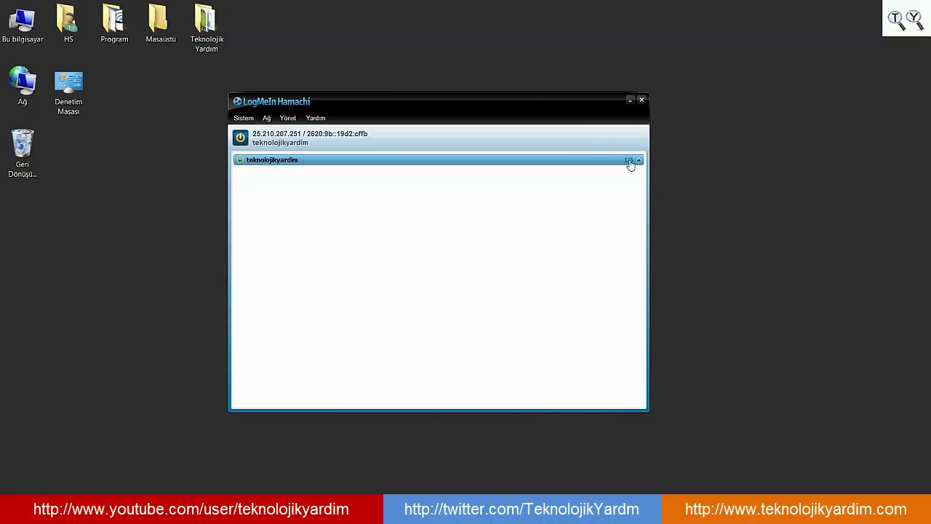
pyautogui.rightClick(293, 163)
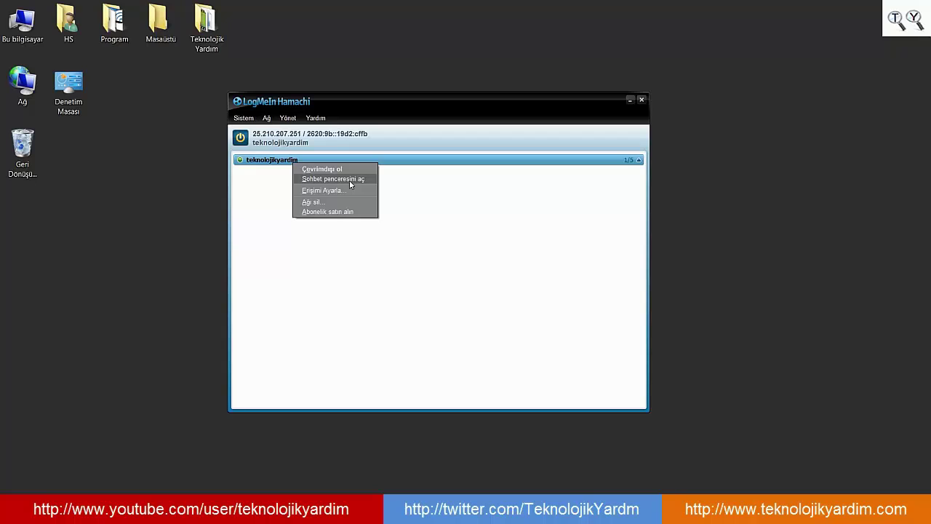
pyautogui.click(325, 192)
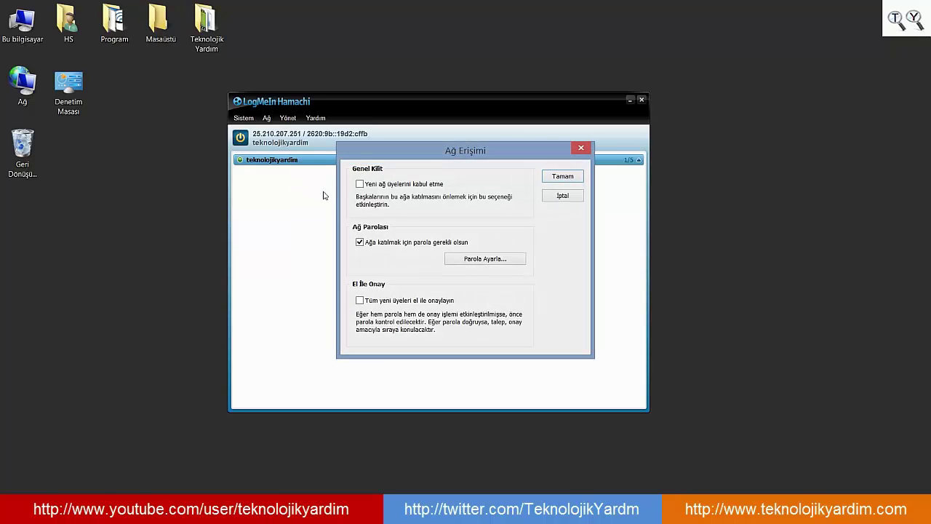
pyautogui.moveTo(466, 151); pyautogui.dragTo(478, 142)
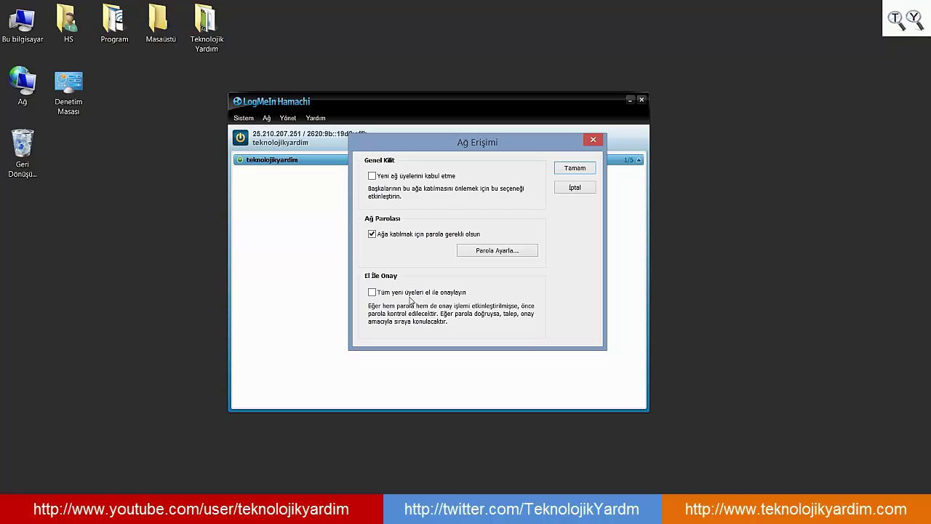
pyautogui.click(407, 294)
pyautogui.click(409, 298)
pyautogui.click(575, 189)
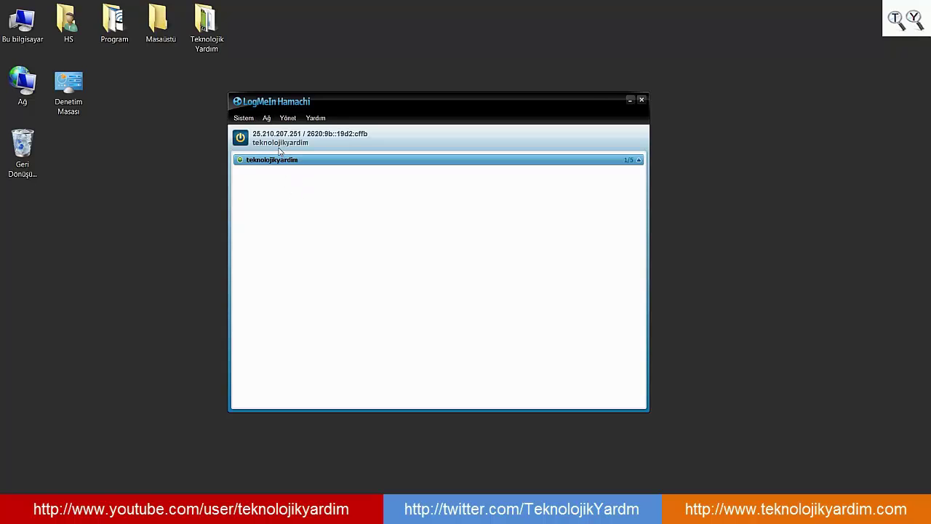
# Step: Try to join the existing network teknolojikyardim with its network password, and cancel the join form
pyautogui.click(268, 121)
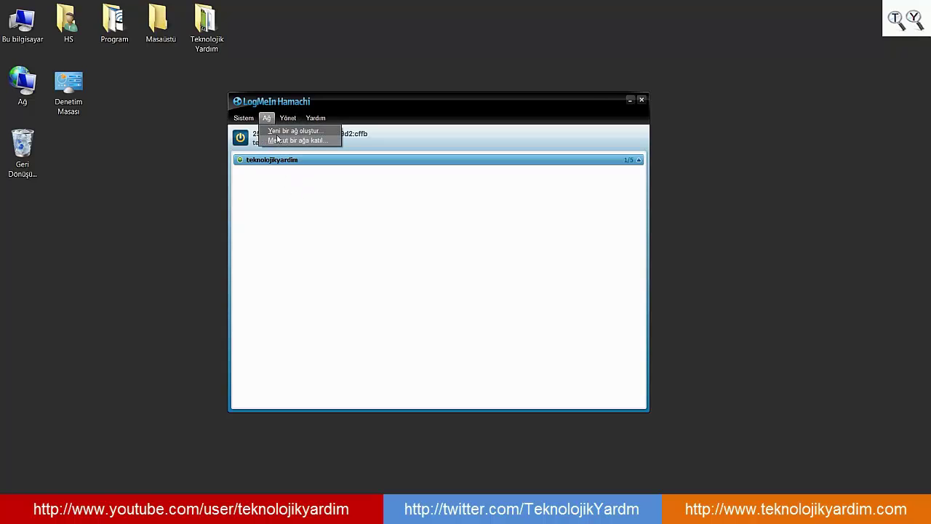
pyautogui.click(284, 140)
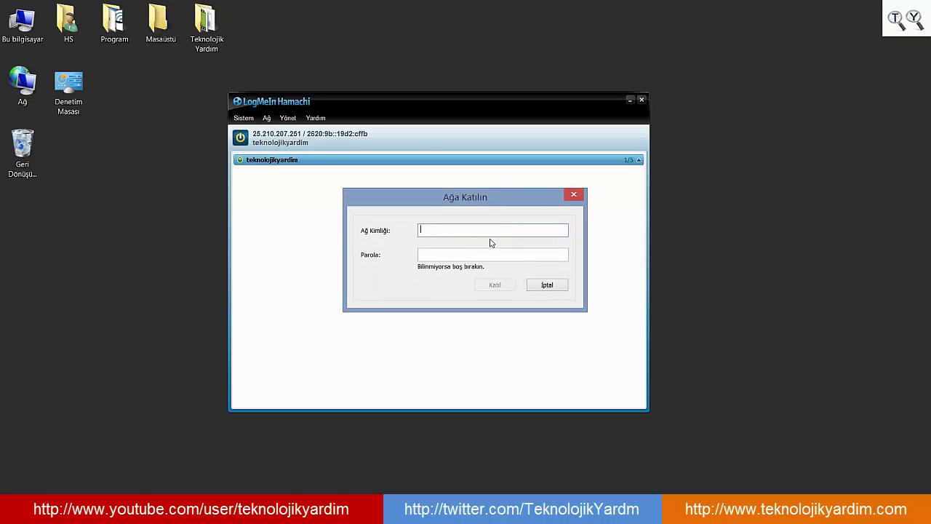
pyautogui.write('teknolojikyardim')
pyautogui.press('Tab')
pyautogui.write('1')
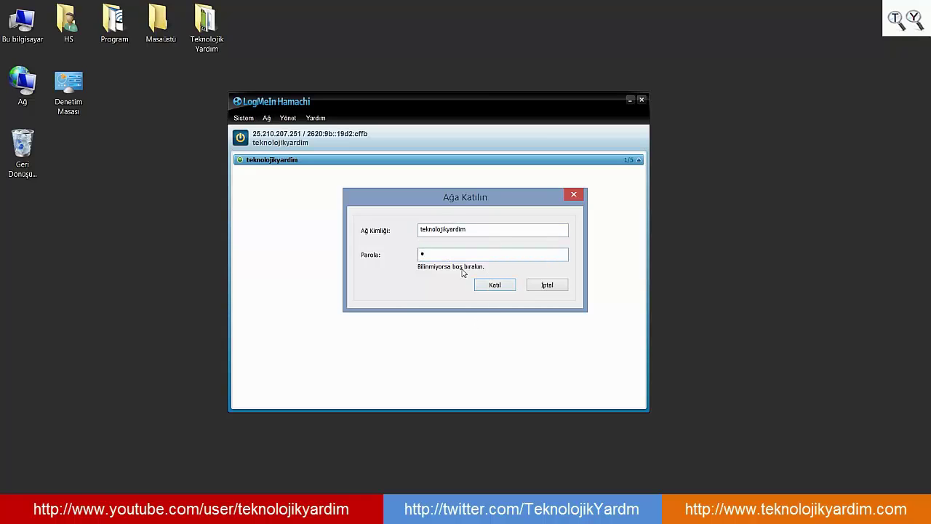
pyautogui.click(493, 286)
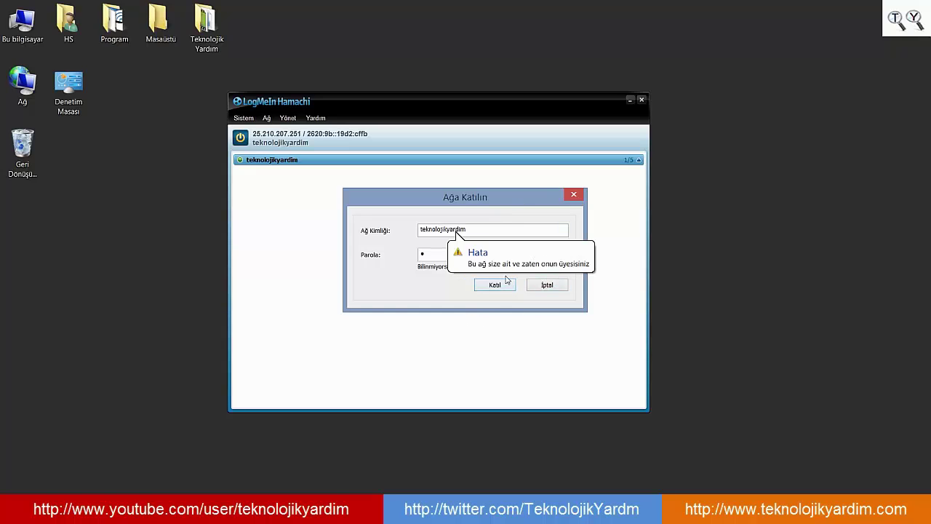
pyautogui.click(550, 289)
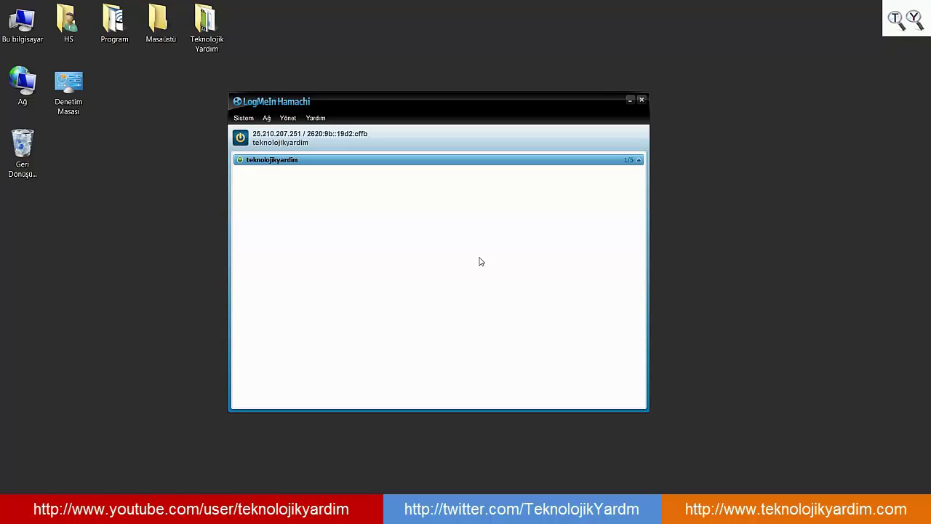
# Step: Minimize the Hamachi window
pyautogui.click(630, 100)
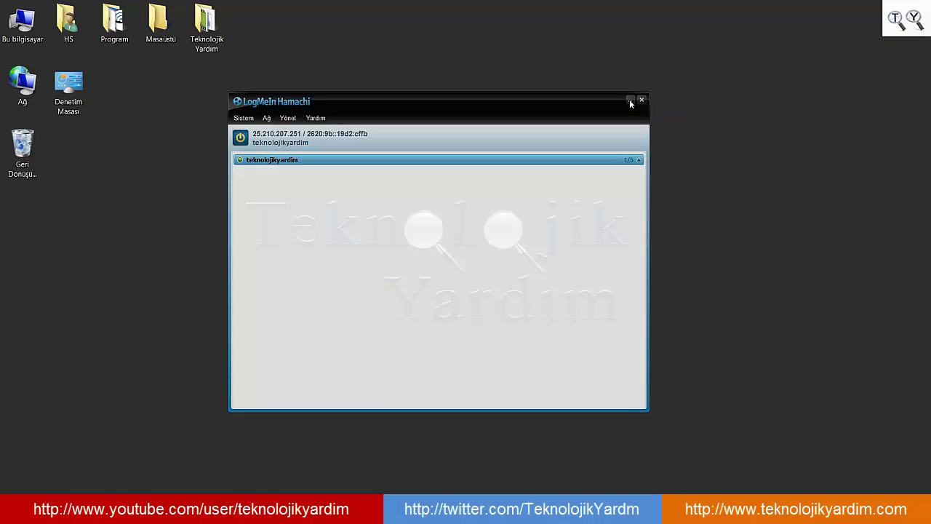